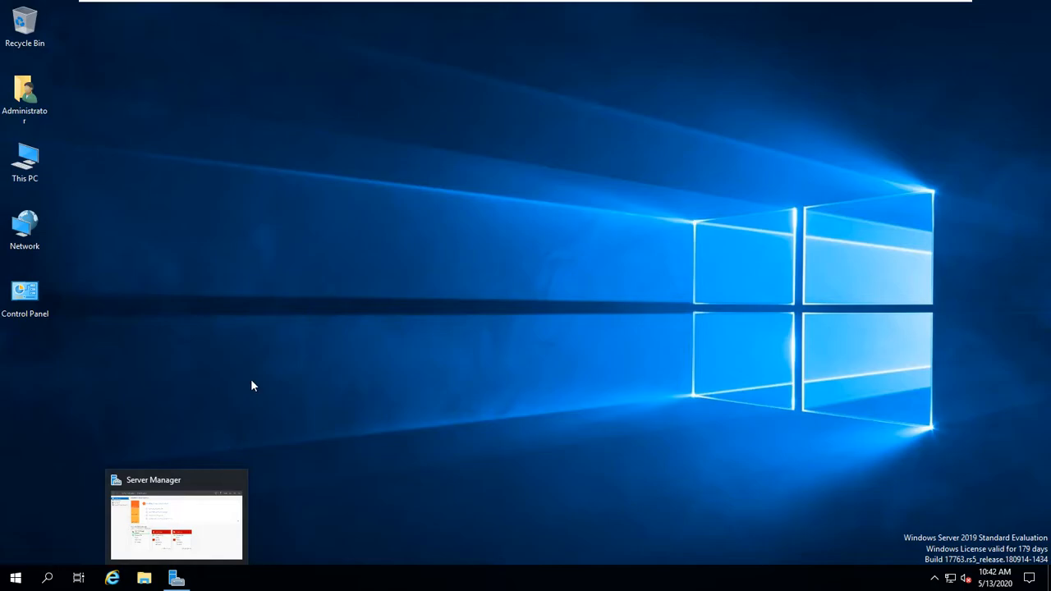
- Review the local server's properties and the Ethernet0 adapter's TCP/IPv4 address and DNS settings, closing the network windows when finished
left_click(176, 578)
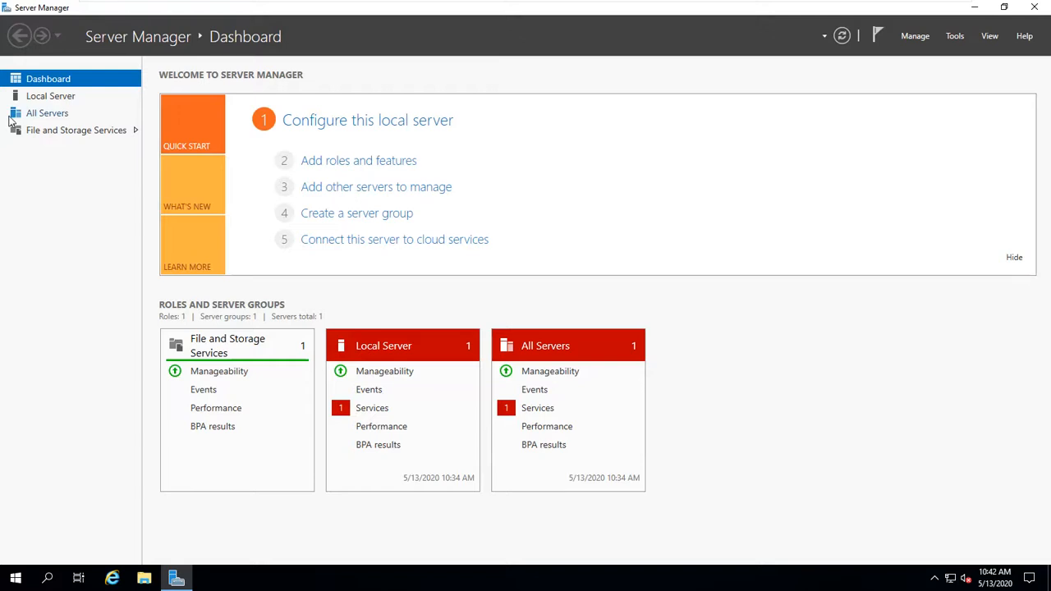
left_click(51, 96)
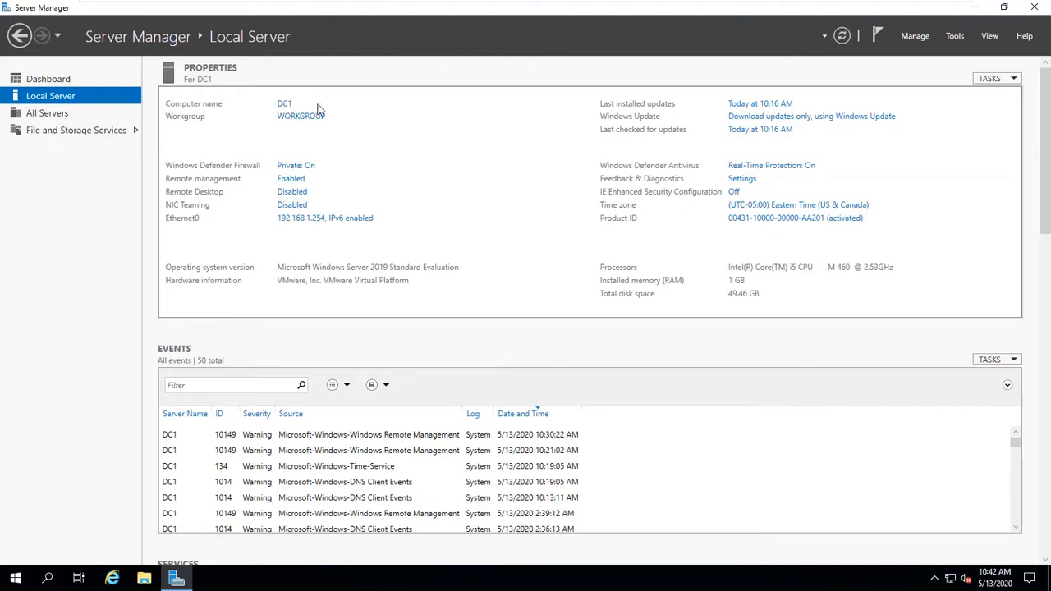
left_click(337, 226)
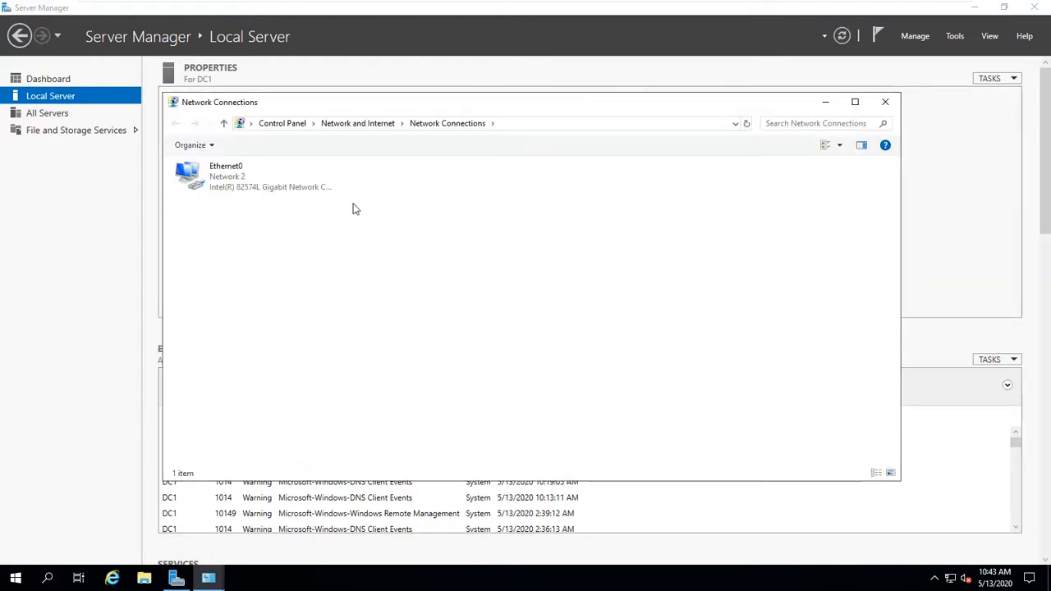
left_click(274, 181)
double_click(276, 181)
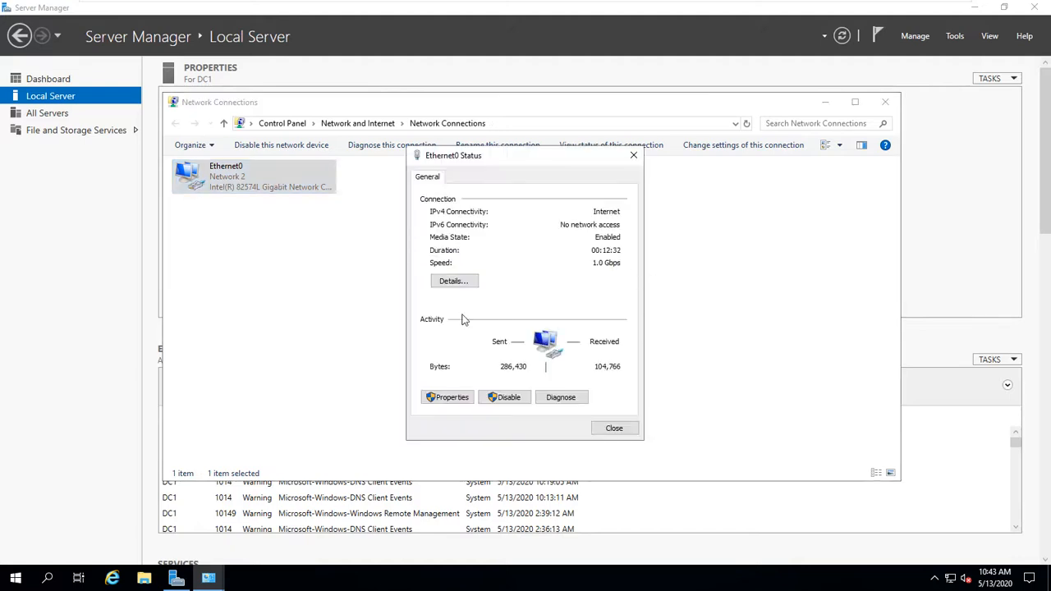
left_click(450, 401)
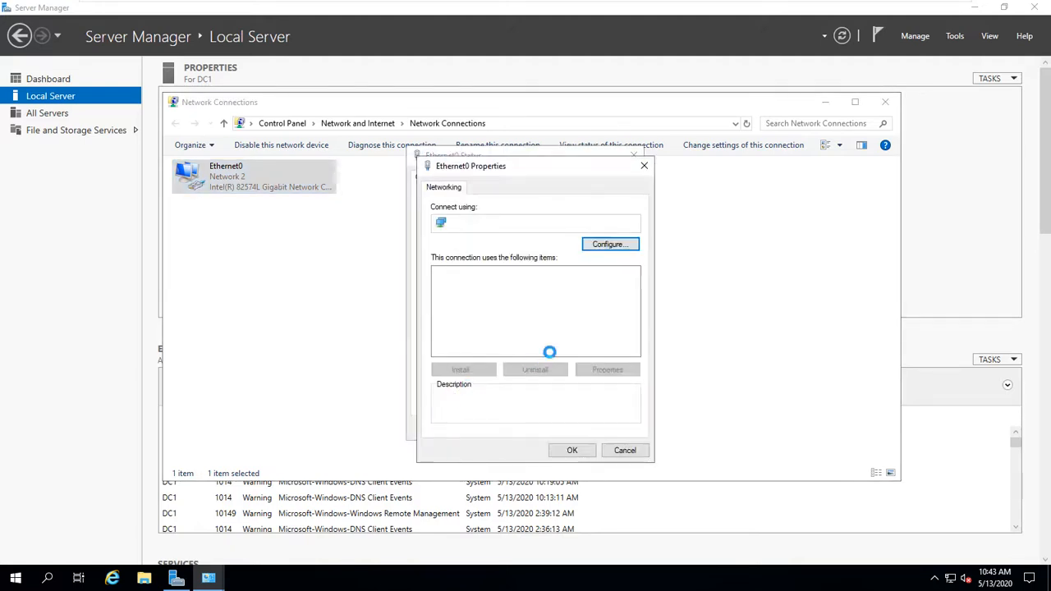
double_click(568, 309)
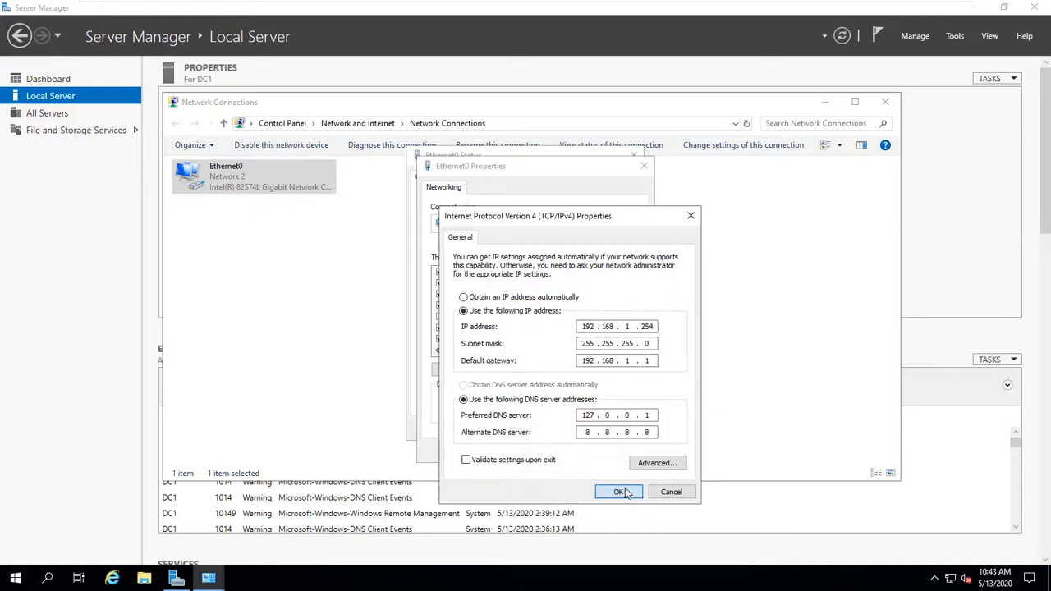
left_click(620, 492)
left_click(573, 451)
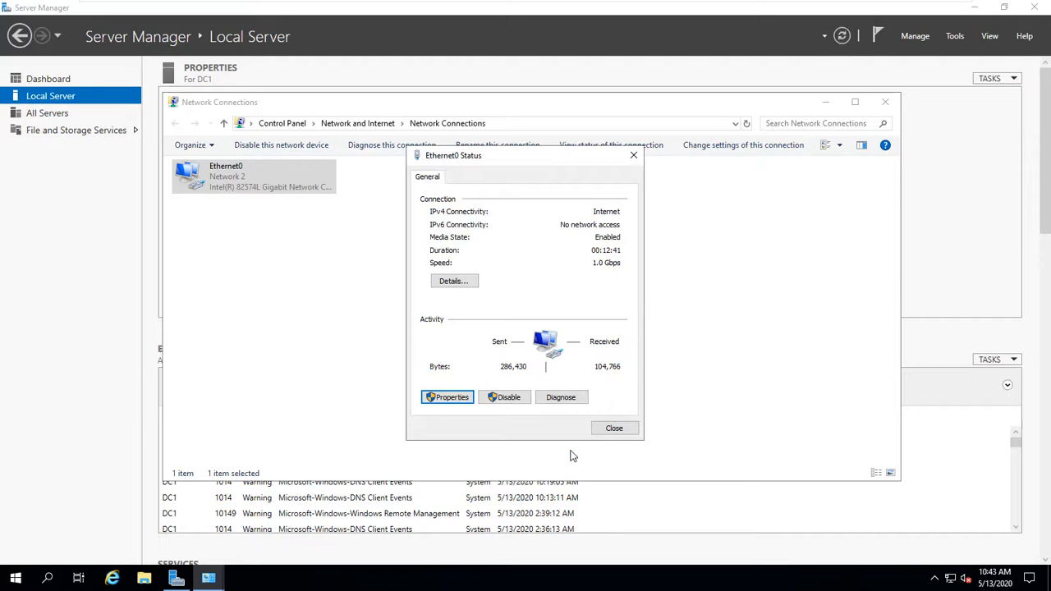
left_click(616, 429)
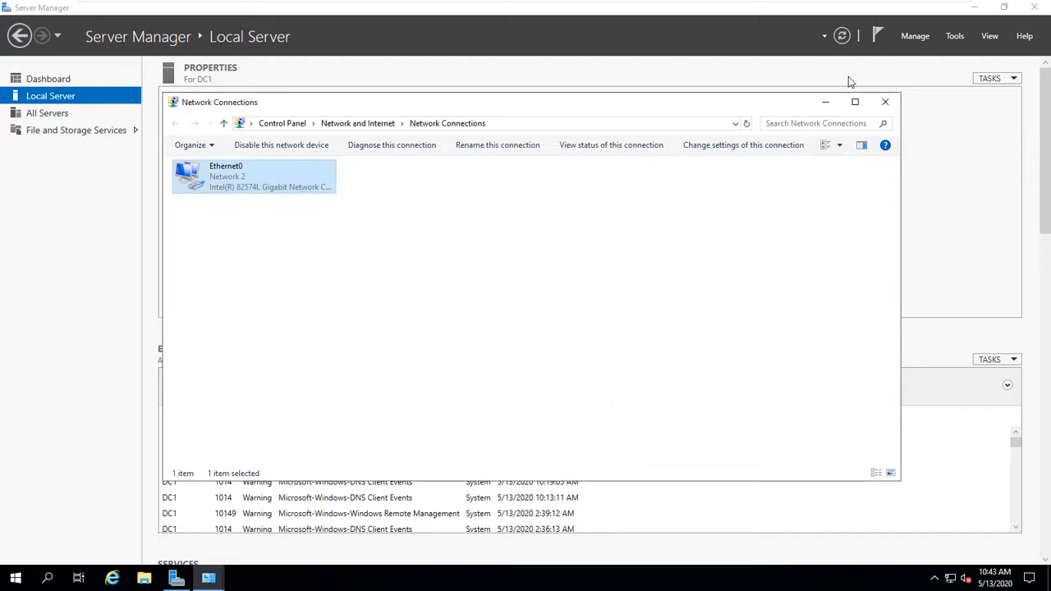
left_click(885, 103)
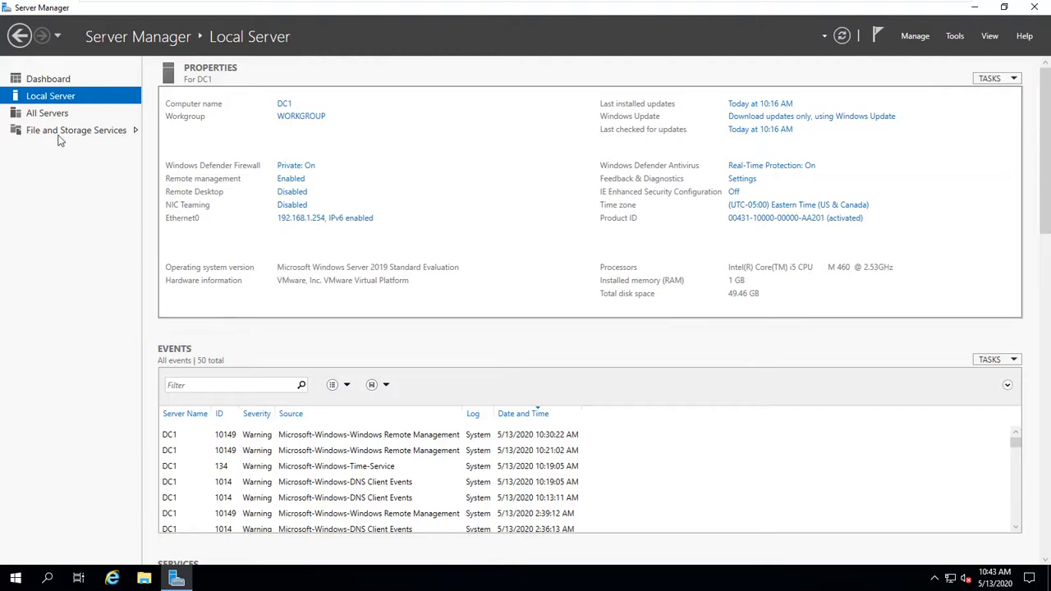
- Start adding roles and features from the dashboard, using a role-based or feature-based installation on server DC1 from the server pool
left_click(59, 82)
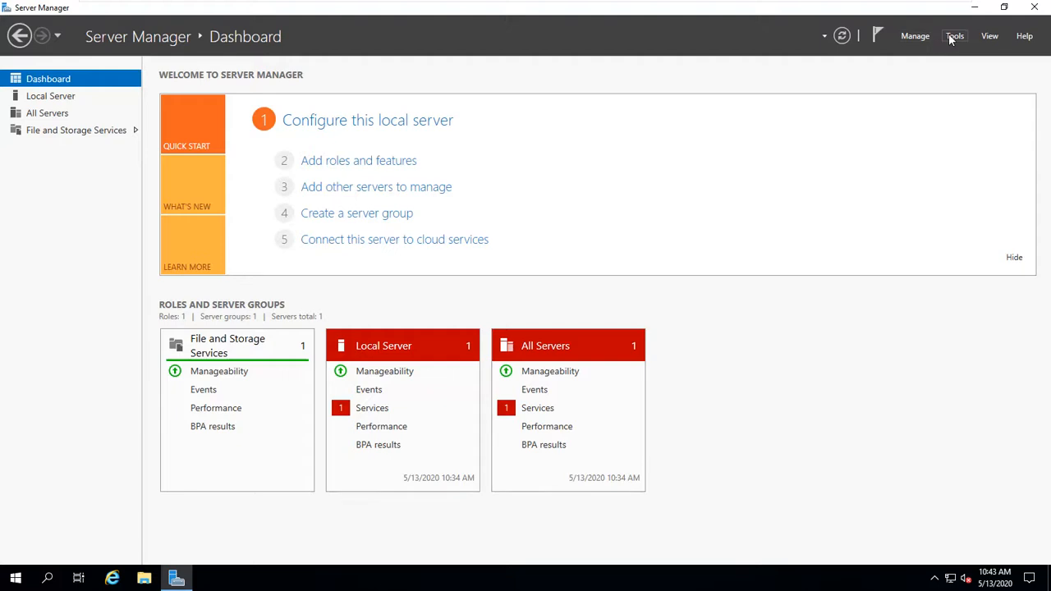
left_click(914, 37)
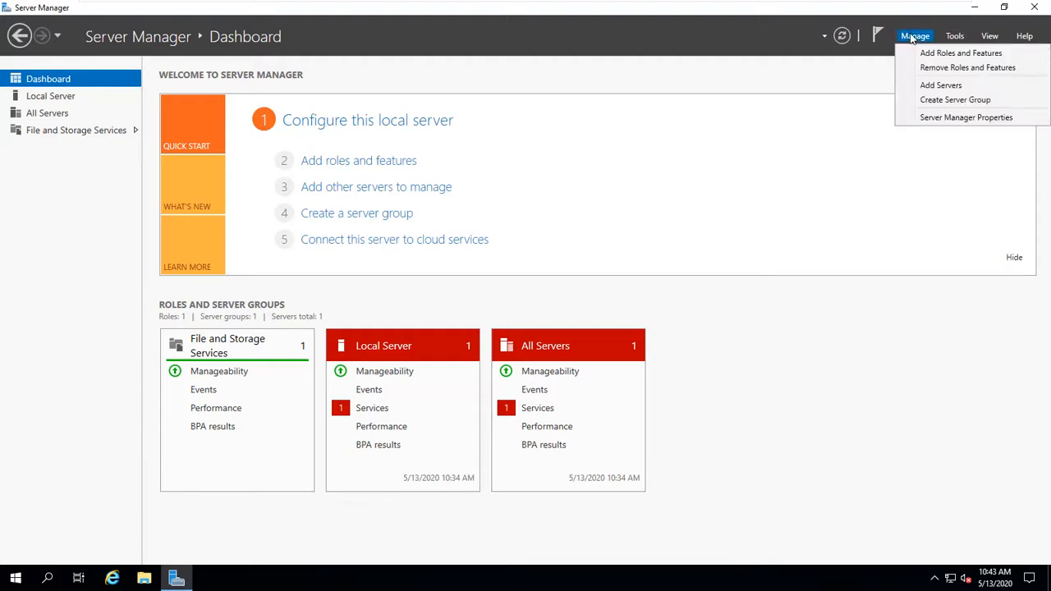
left_click(976, 57)
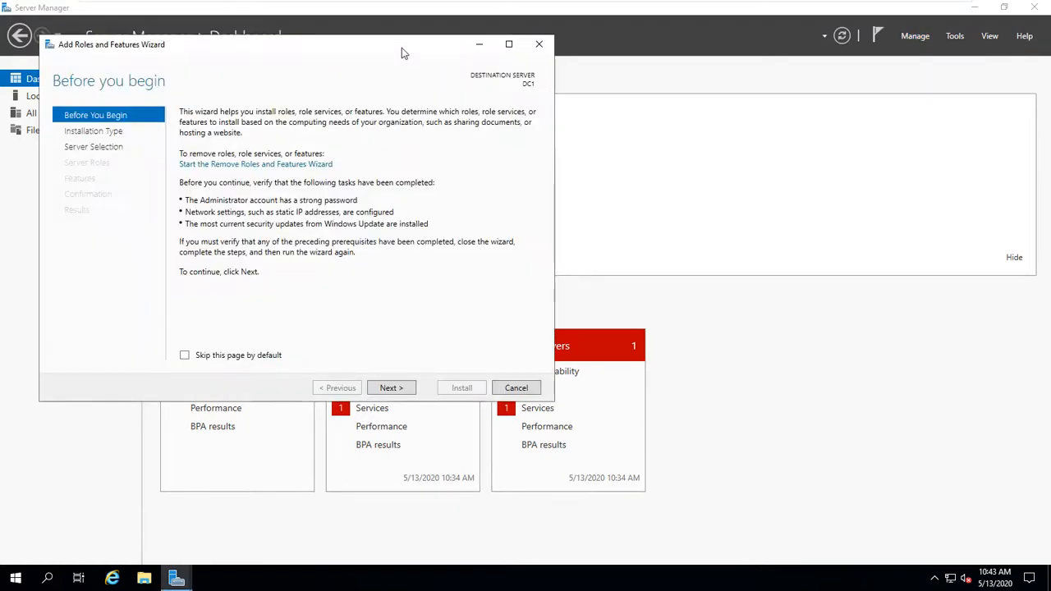
left_click_drag(401, 47, 699, 110)
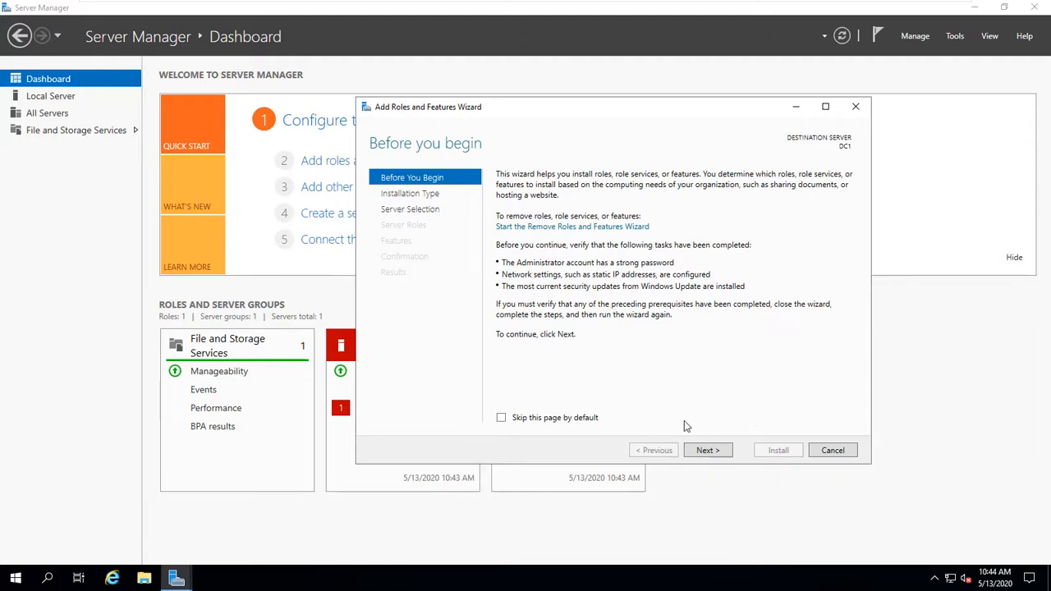
left_click(718, 451)
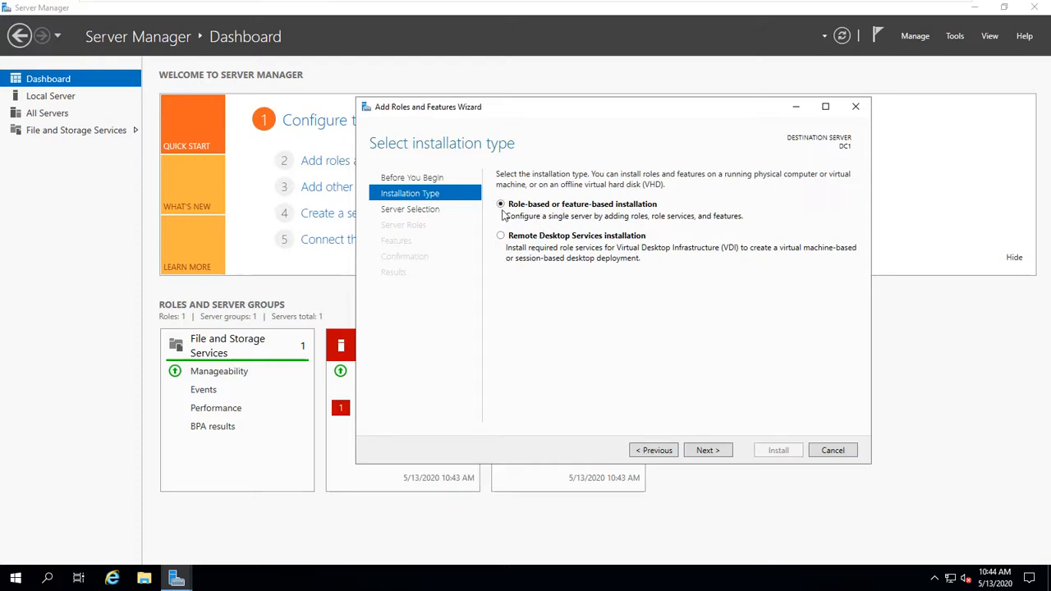
left_click(724, 452)
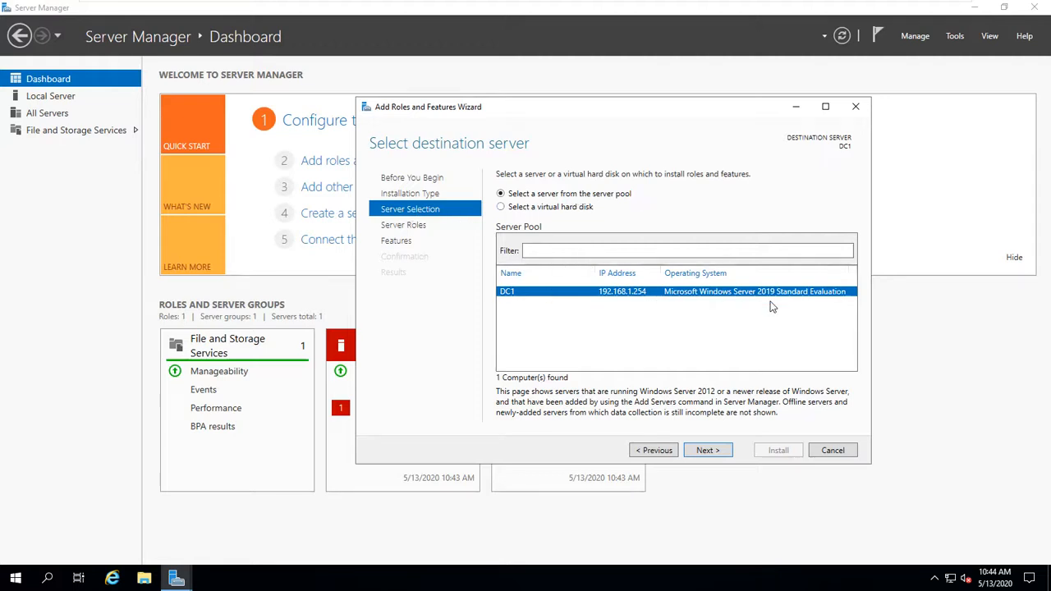
left_click(708, 451)
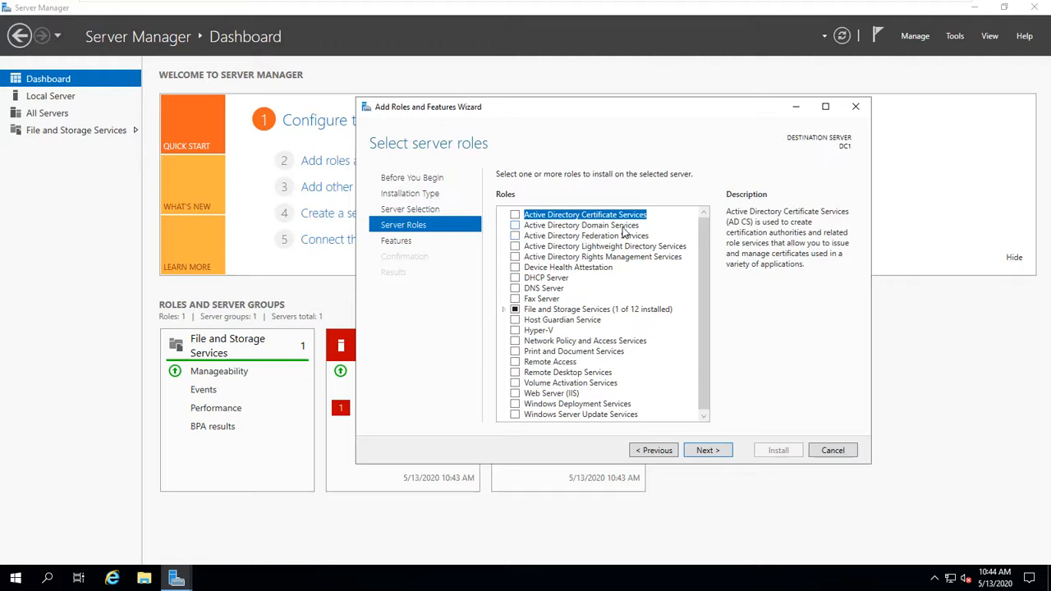
- Select the Active Directory Domain Services role and include its required features and management tools
left_click(516, 226)
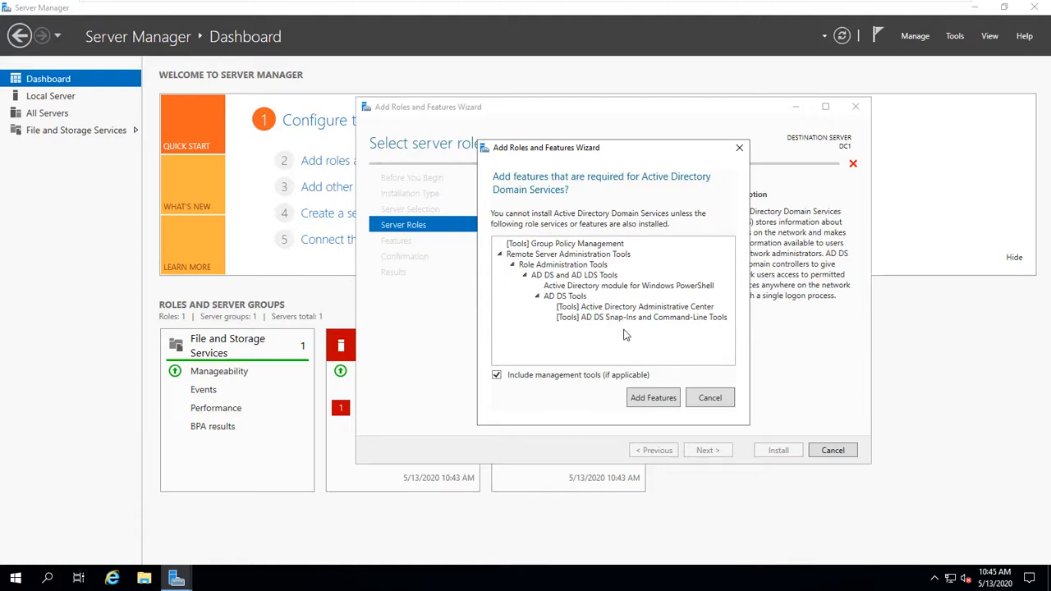
left_click(653, 398)
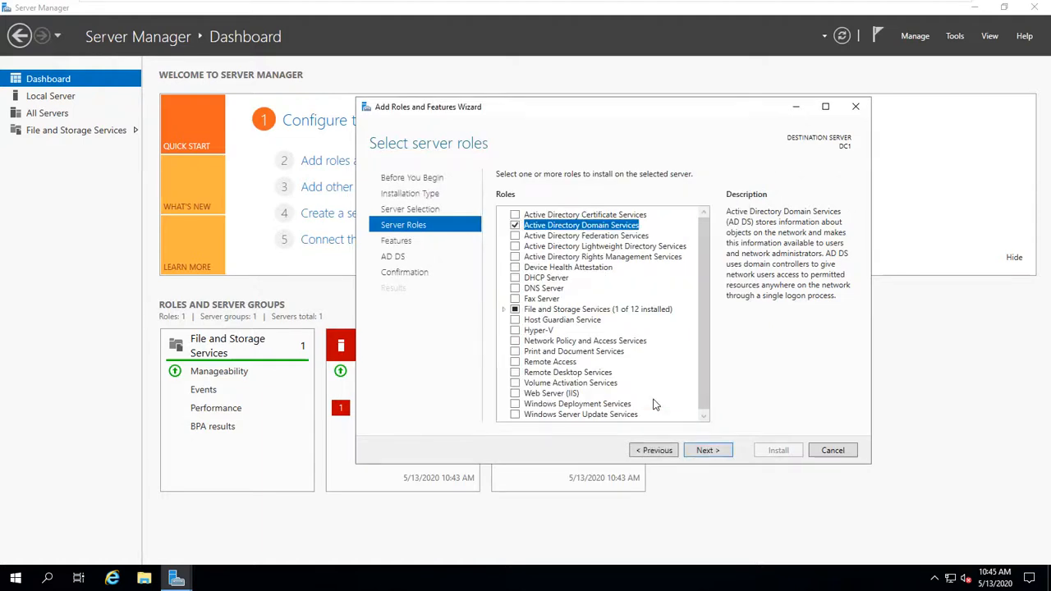
left_click(708, 451)
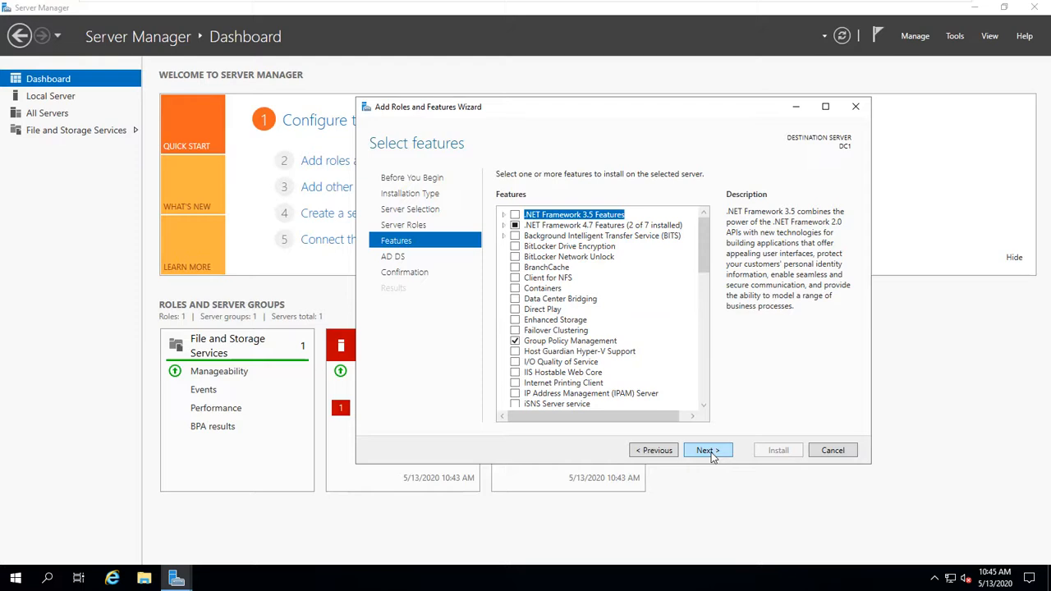
- Keep the preselected features, install Active Directory Domain Services, and close the wizard once installation completes
left_click(708, 451)
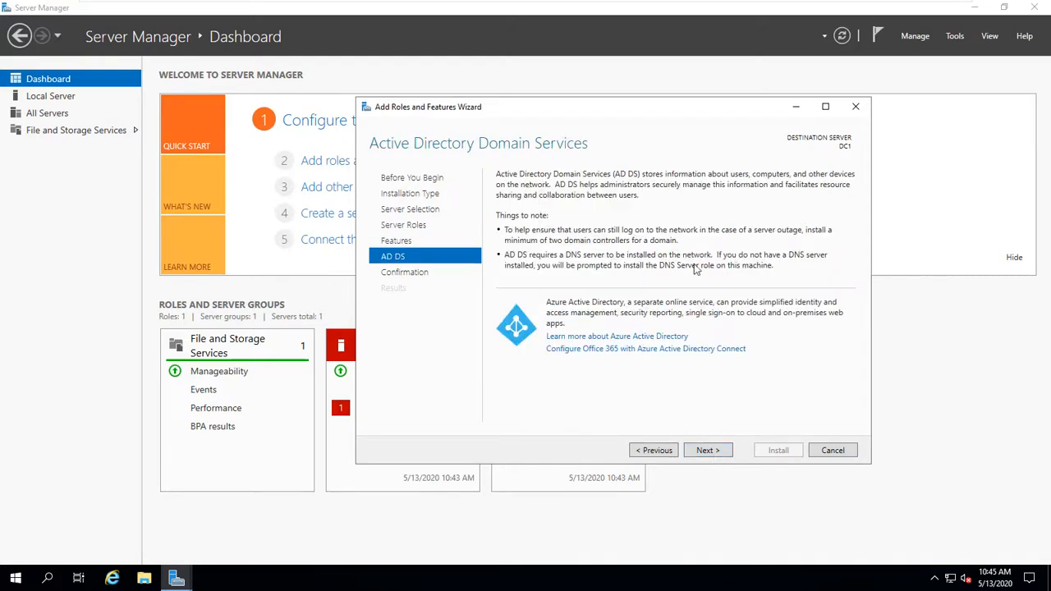
left_click(727, 453)
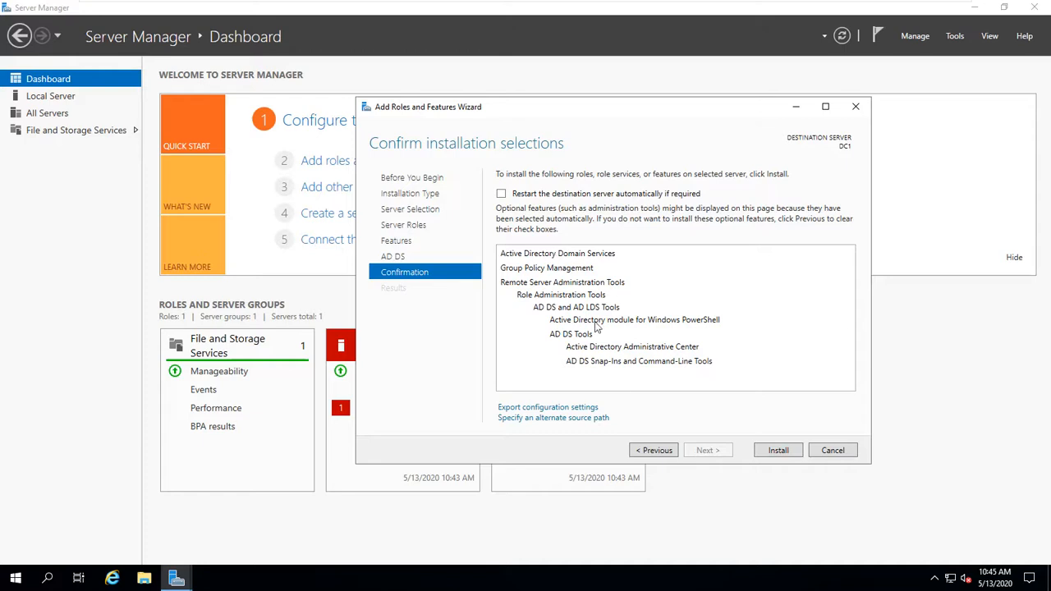
left_click(782, 453)
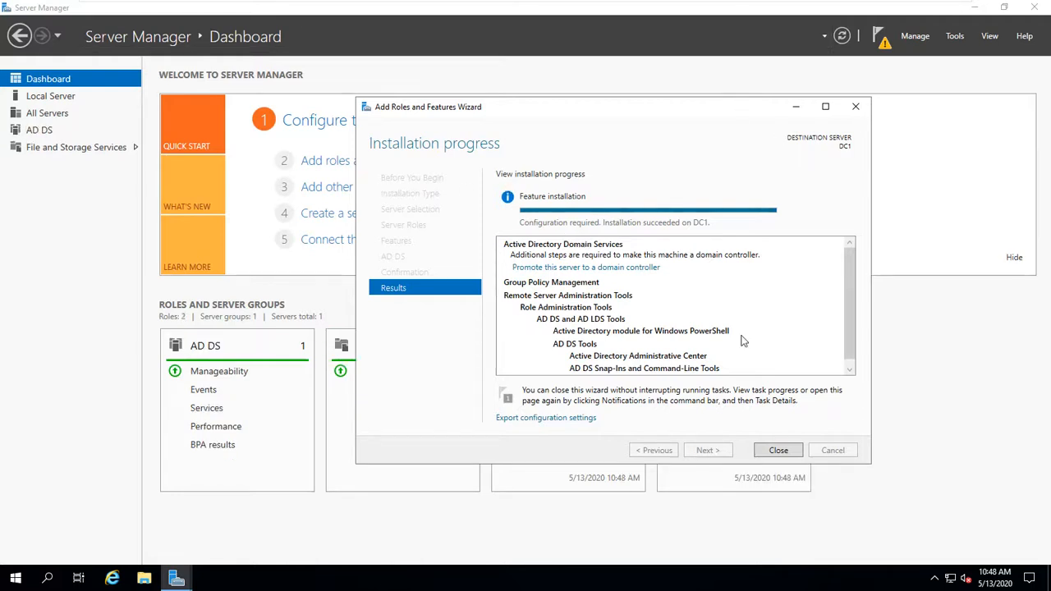
left_click(777, 452)
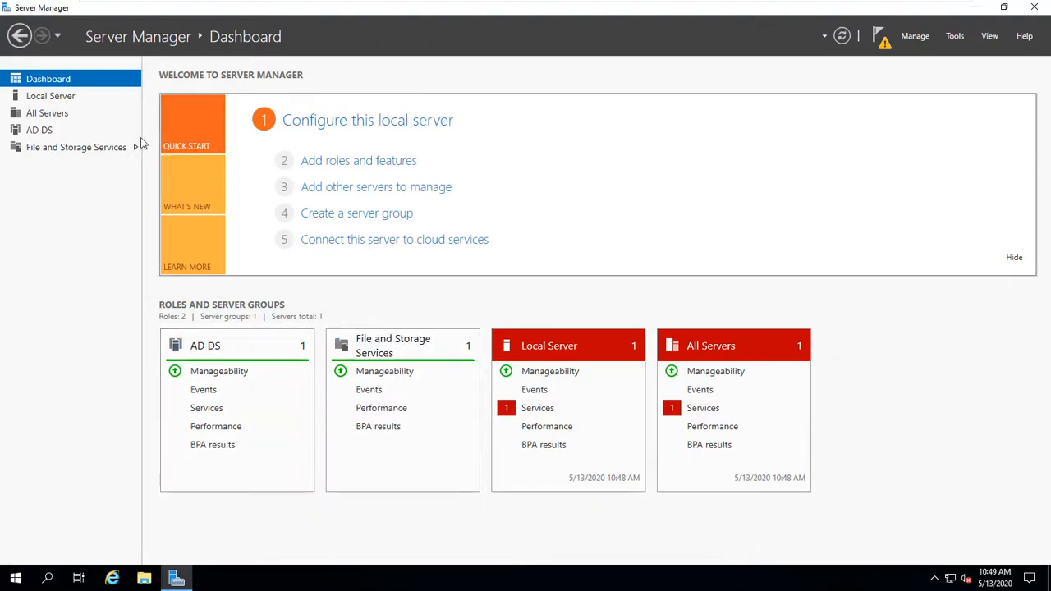
- Start promoting the server to a domain controller in a new forest with the root domain name Dallas.org
left_click(883, 46)
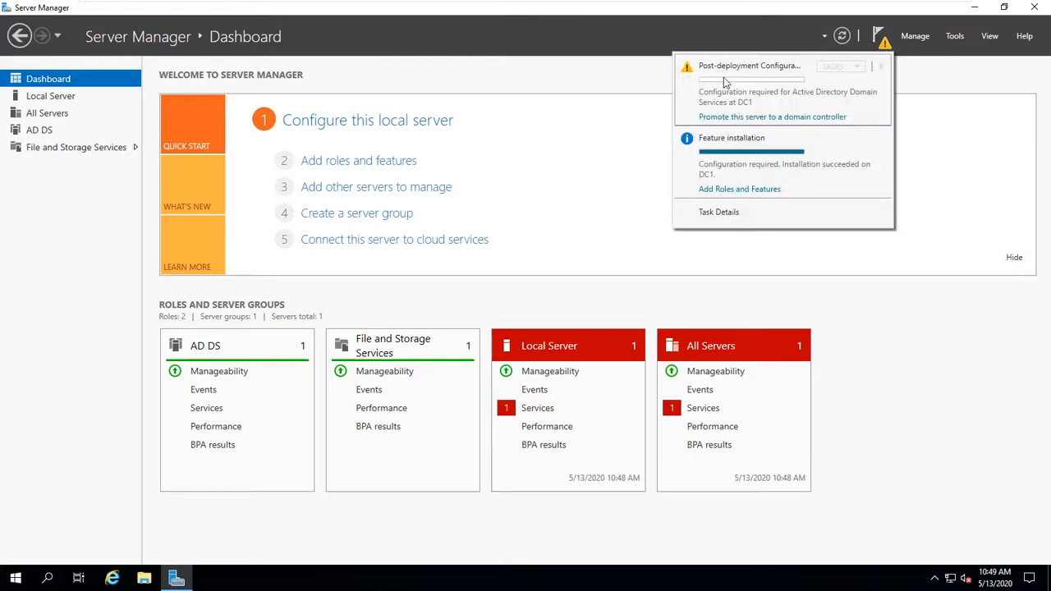
left_click(797, 118)
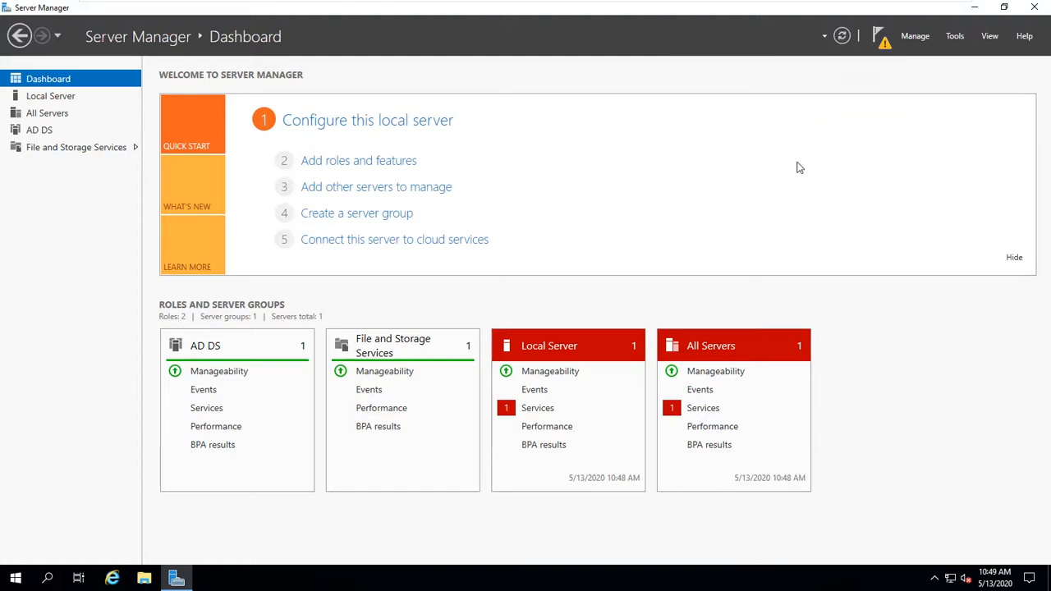
left_click_drag(408, 98, 678, 123)
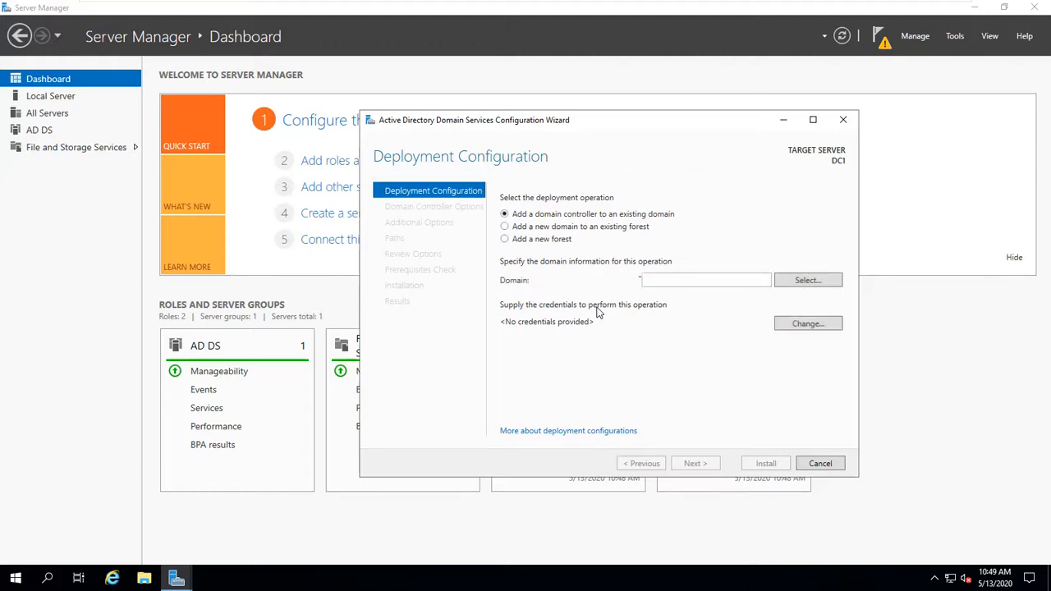
left_click(505, 239)
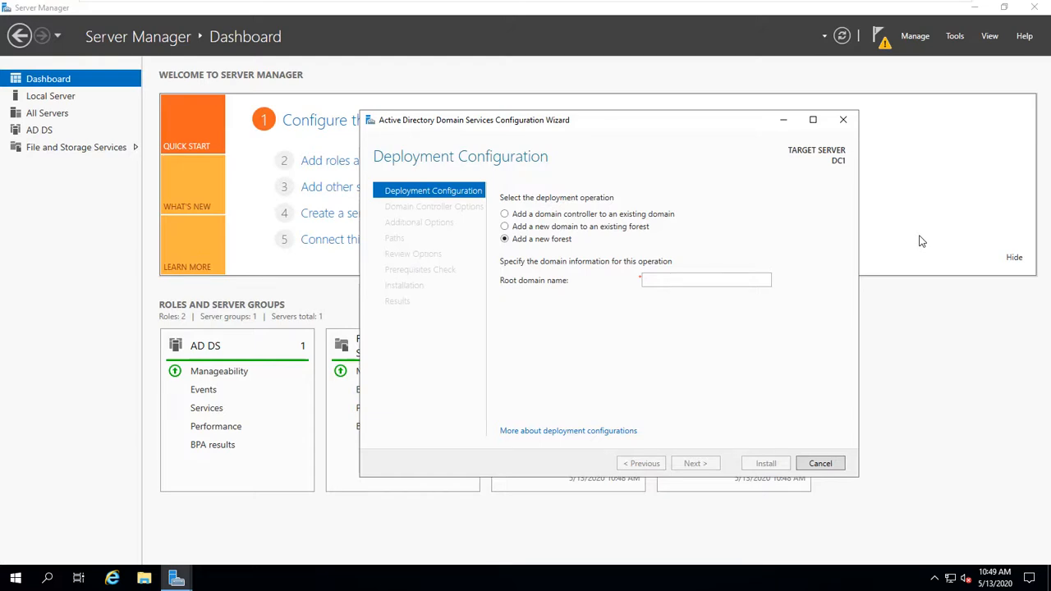
left_click(678, 284)
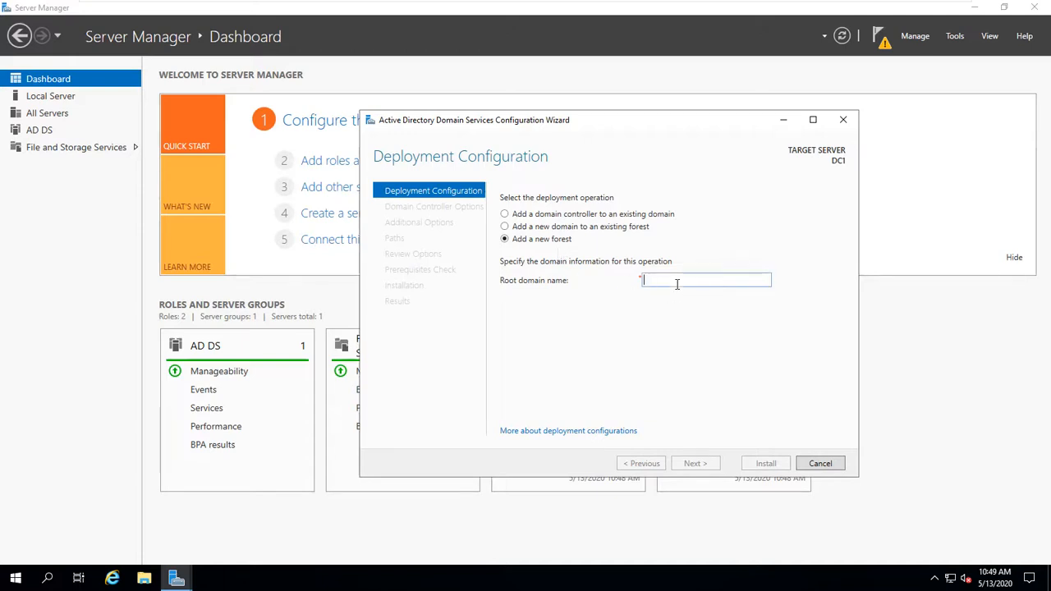
type("Dallas")
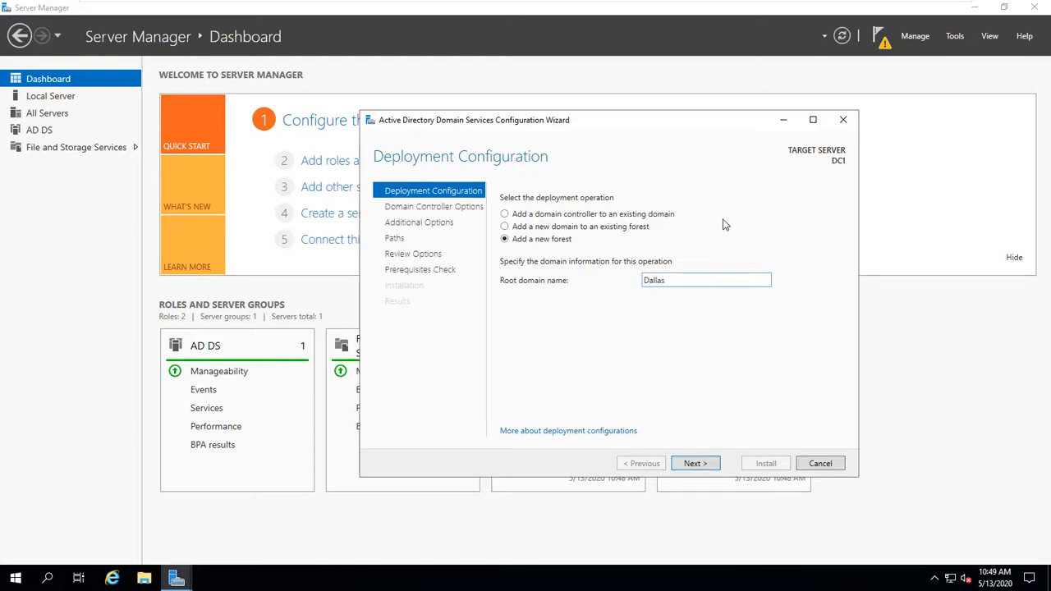
type(".org")
left_click(696, 464)
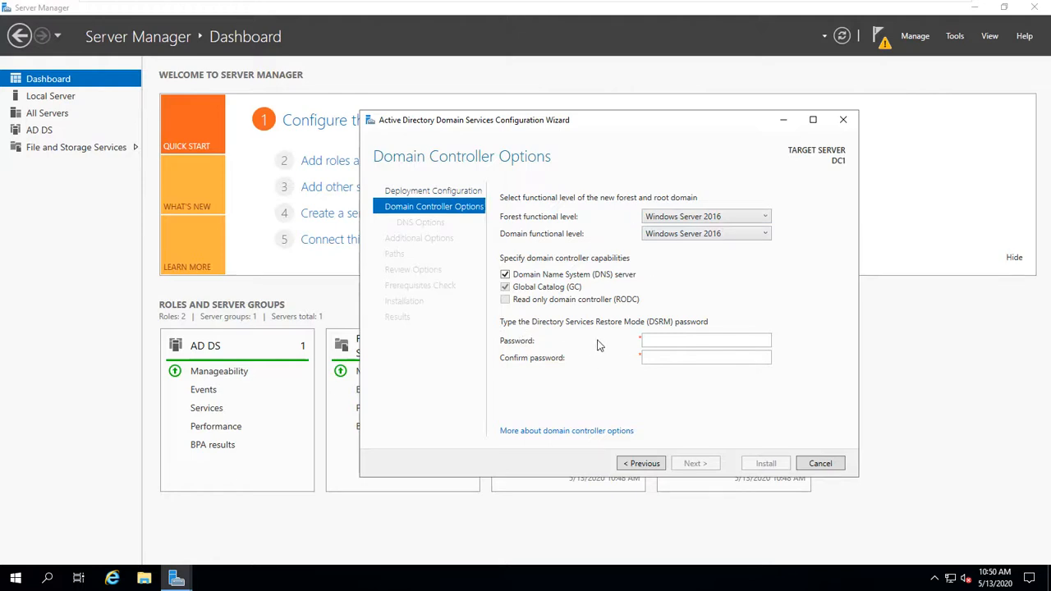
- Enter and confirm the DSRM password, keeping the default domain controller options and continuing past the DNS options without a delegation
left_click(690, 340)
type("••••••")
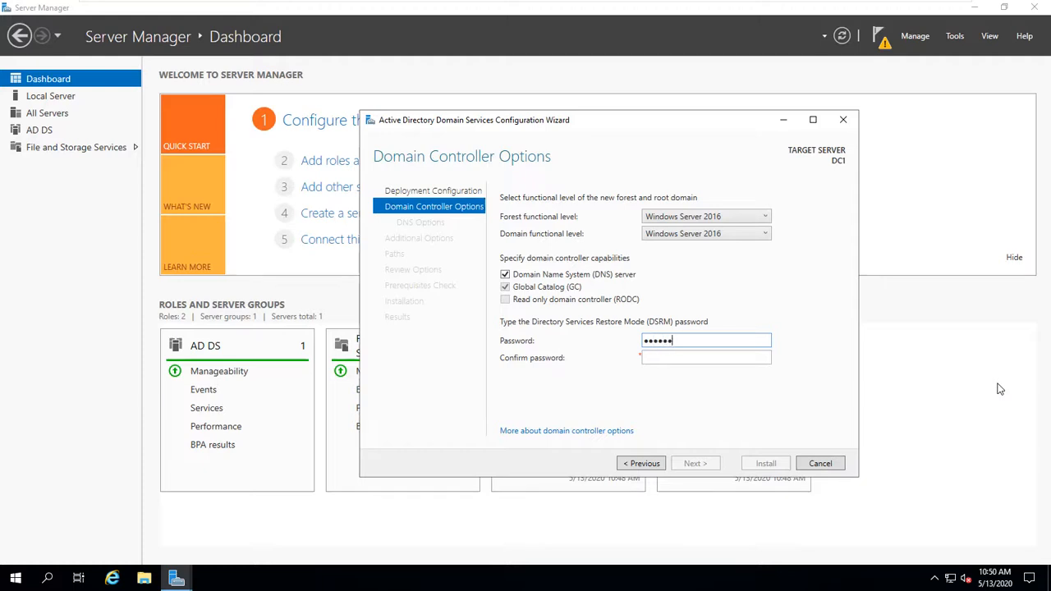
type("••••••")
left_click(692, 356)
type("•")
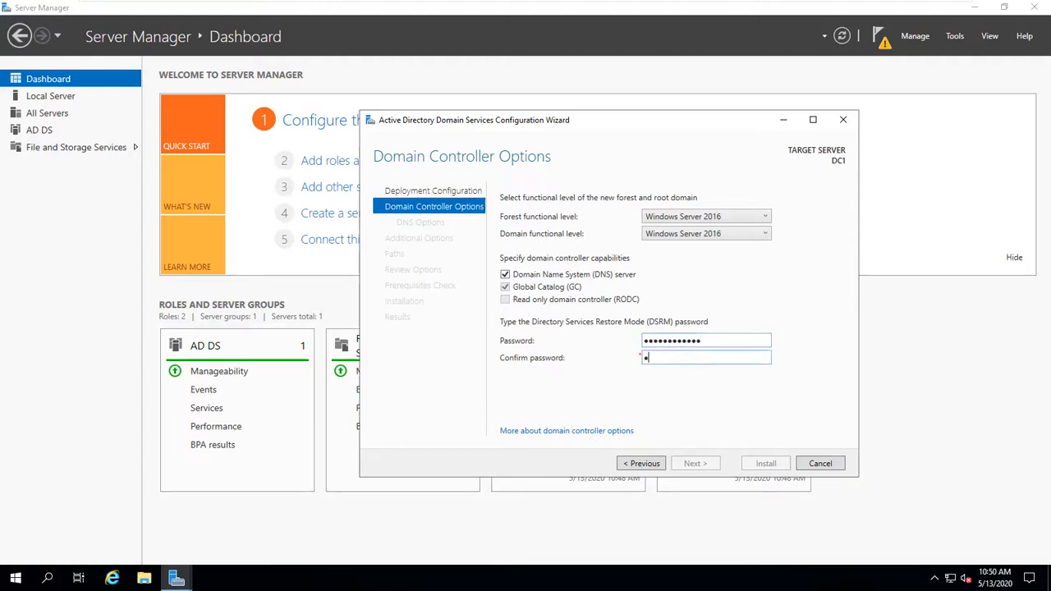
type("•••••••••••")
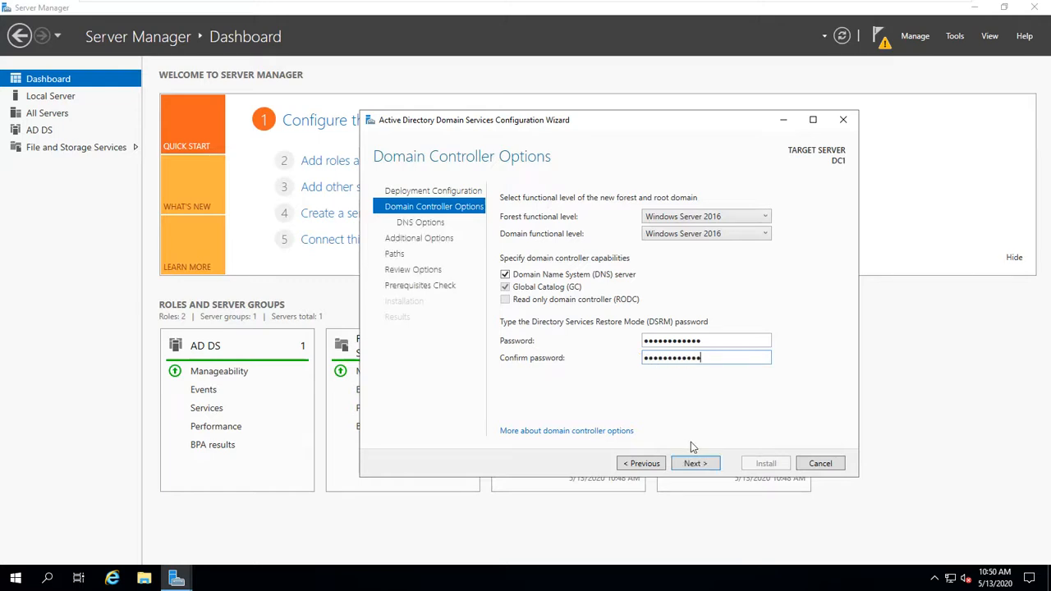
left_click(694, 464)
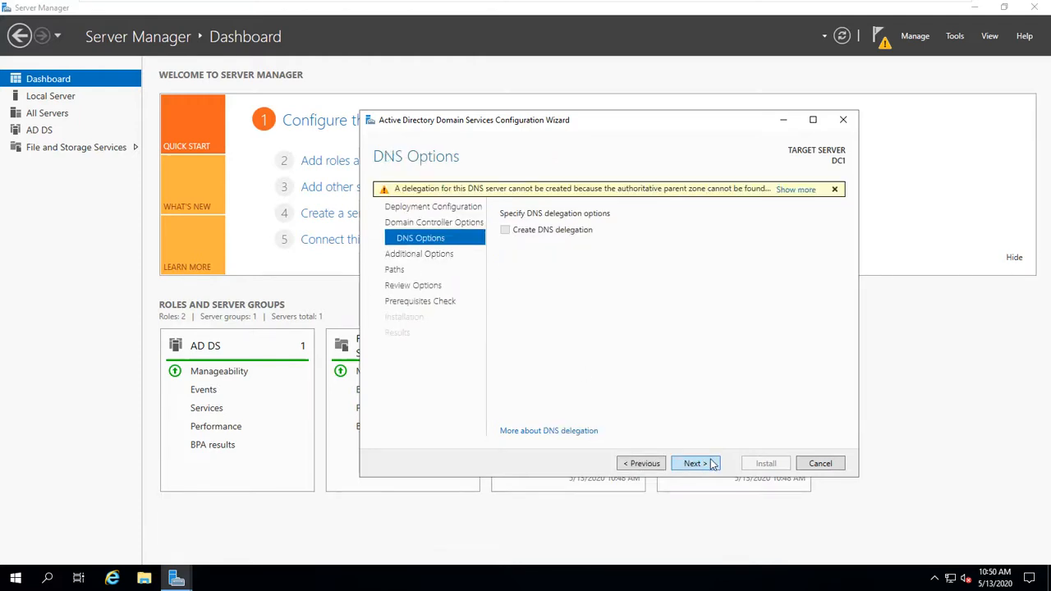
left_click(712, 464)
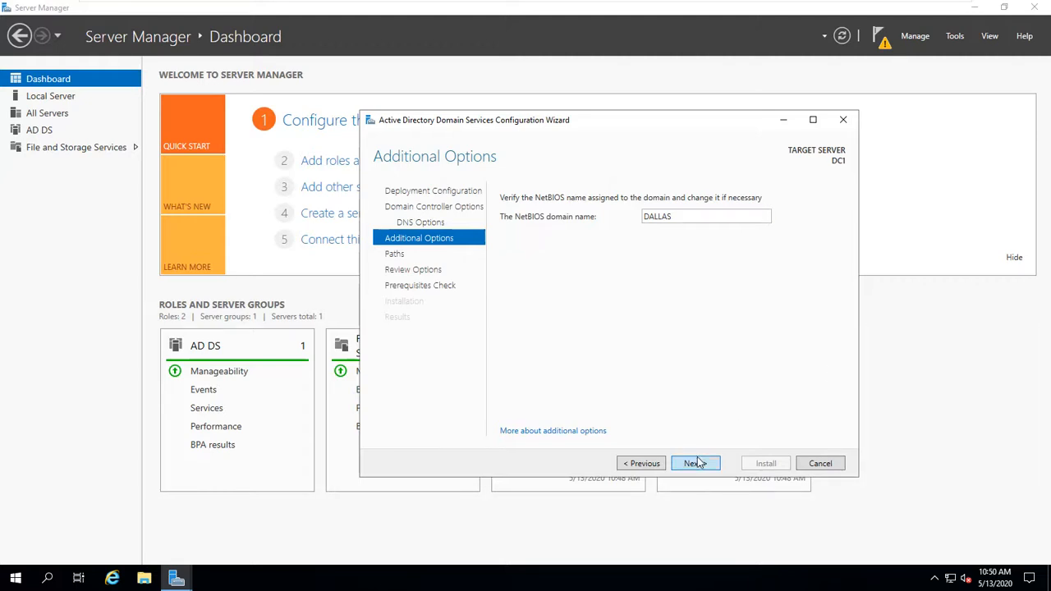
- Accept the NetBIOS domain name DALLAS and keep the default database, log files and SYSVOL folder paths
left_click(697, 463)
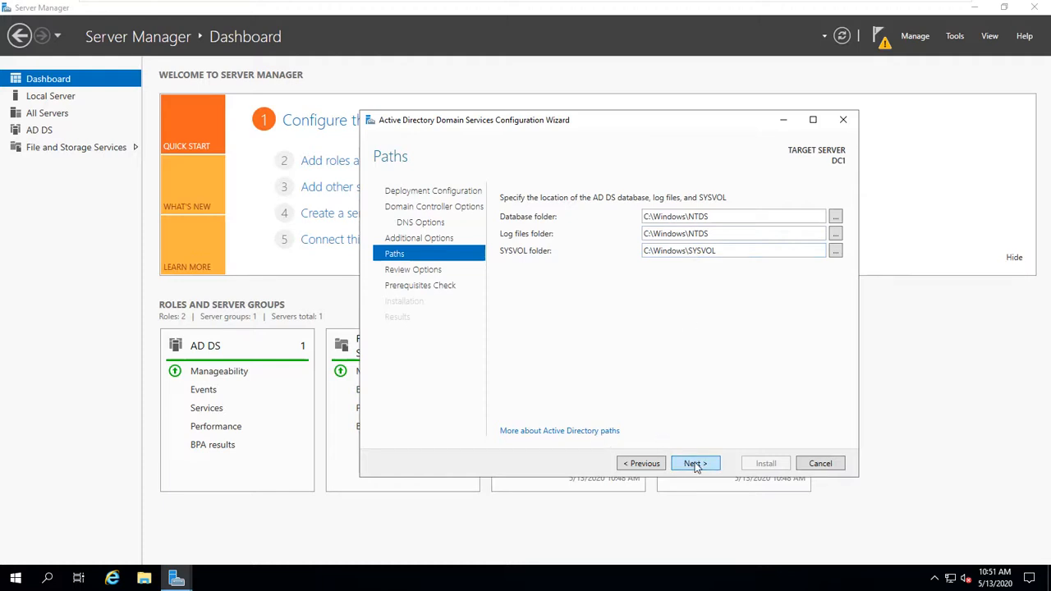
left_click(836, 217)
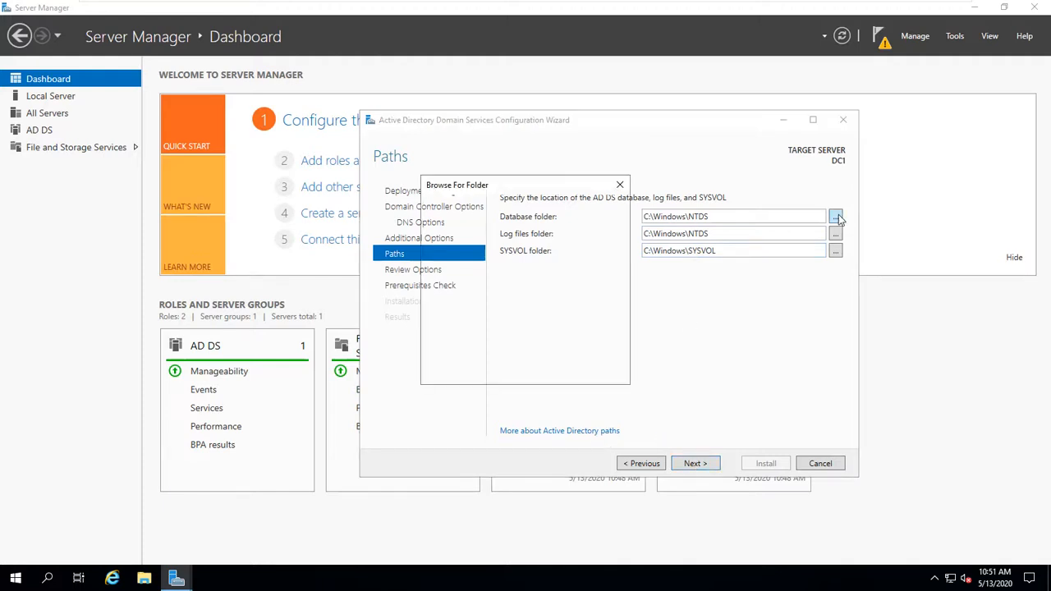
left_click(622, 187)
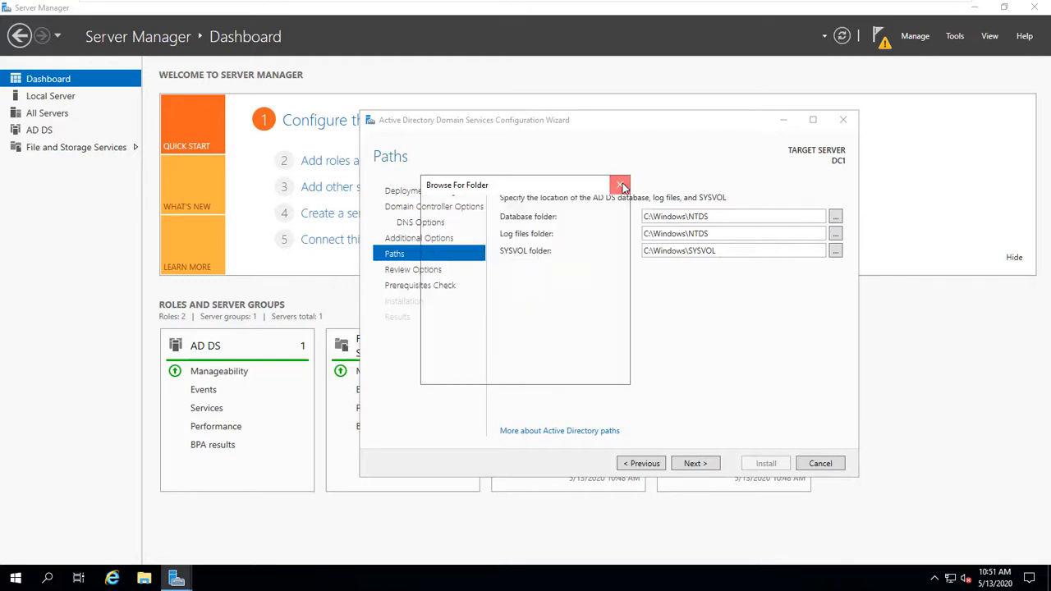
left_click(697, 464)
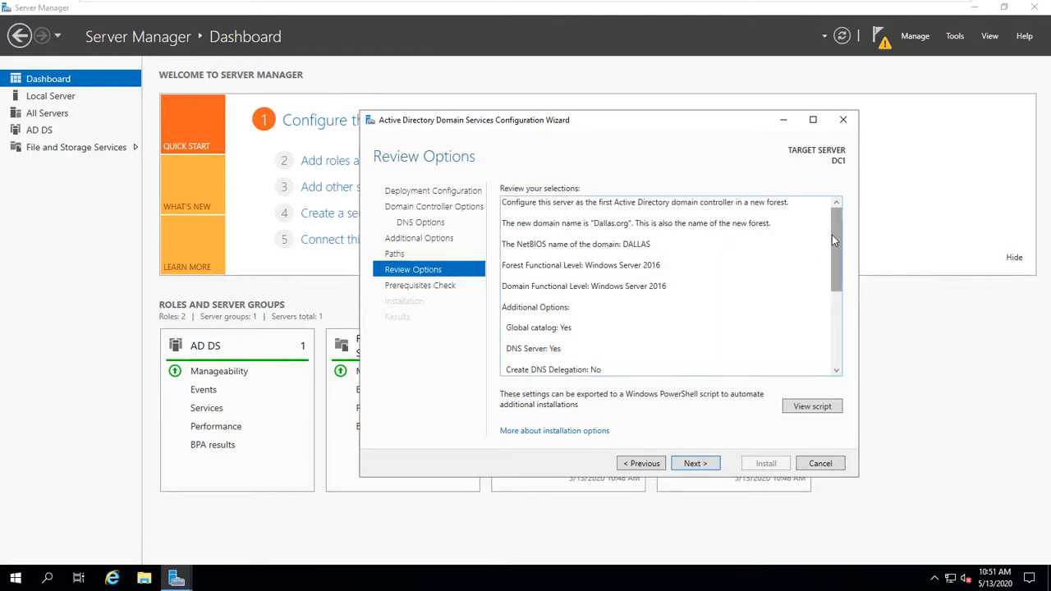
- Review the selected options, run the prerequisites check, and start the domain controller installation
left_click_drag(832, 235, 832, 328)
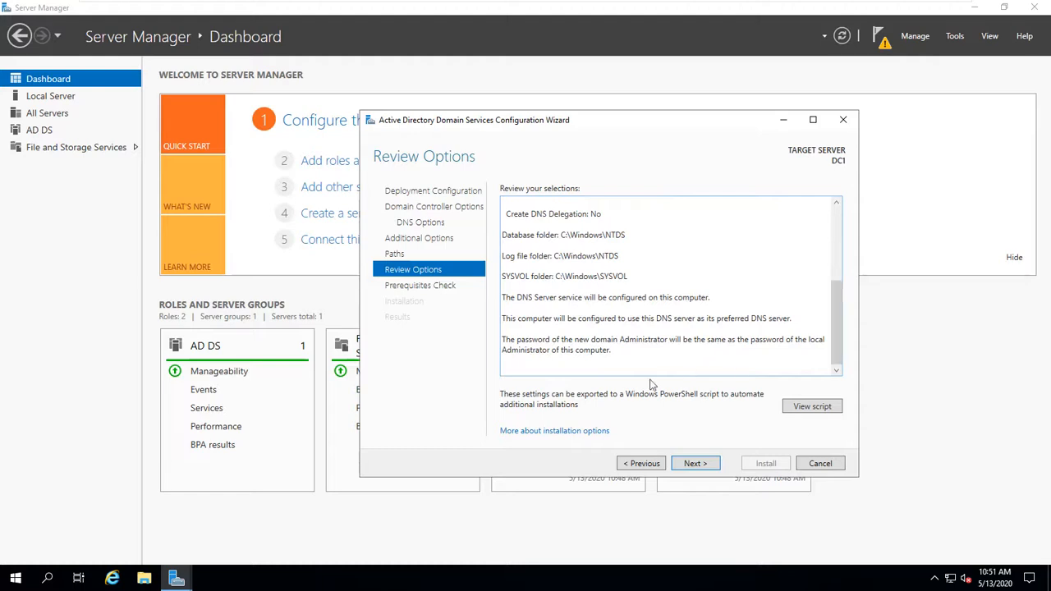
left_click(694, 465)
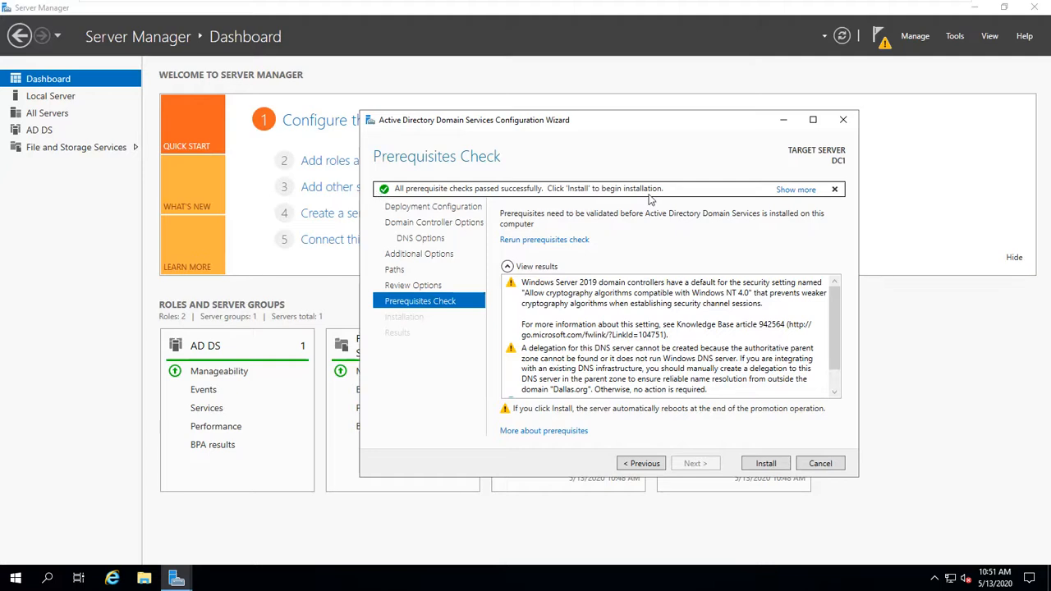
left_click(767, 463)
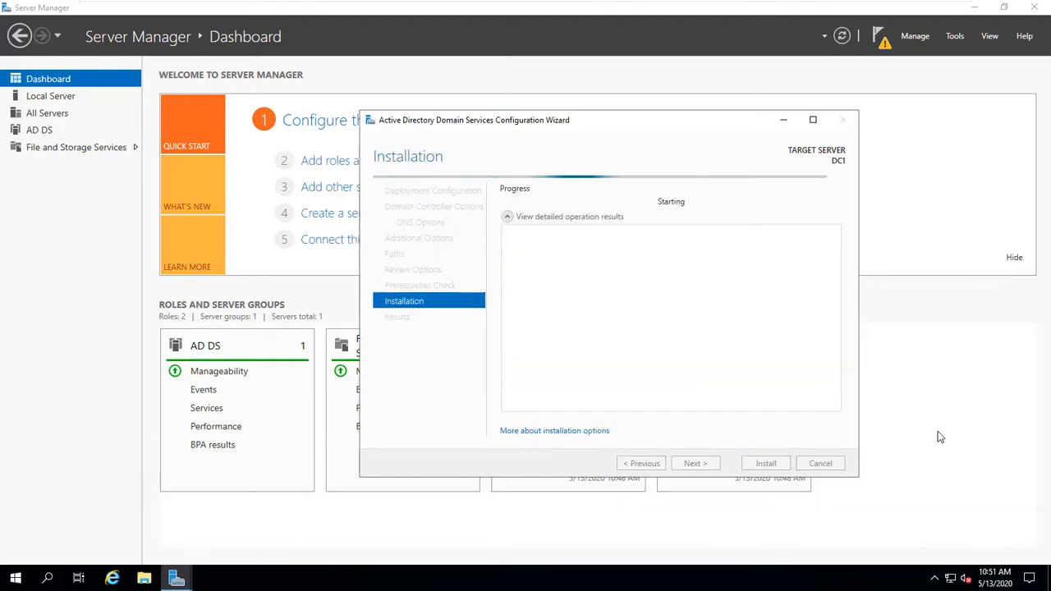